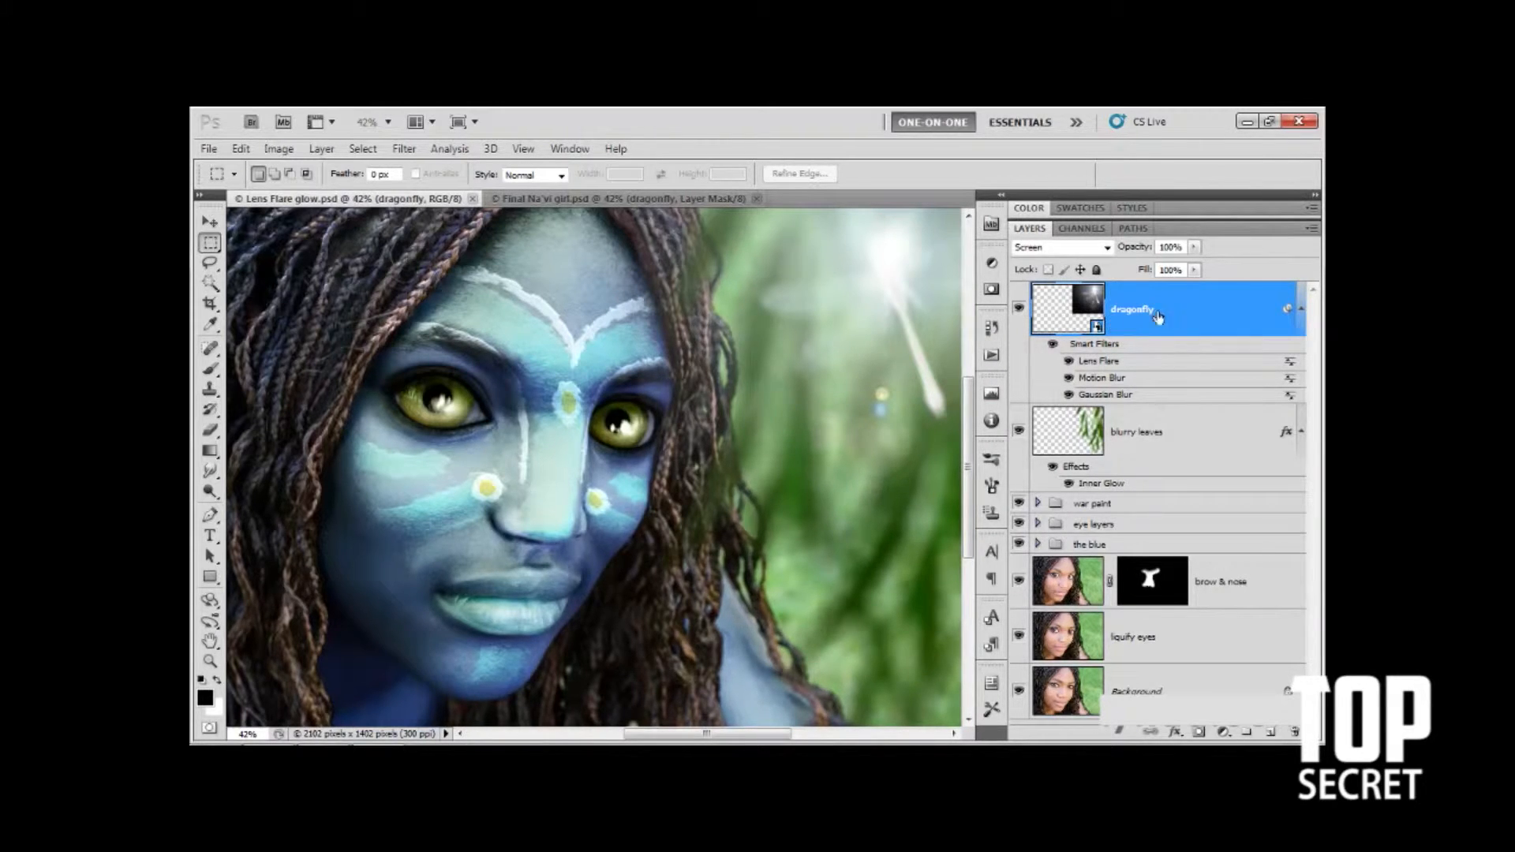
# Step: Set the dragonfly layer's blend mode to Linear Dodge (Add)
pyautogui.click(1108, 249)
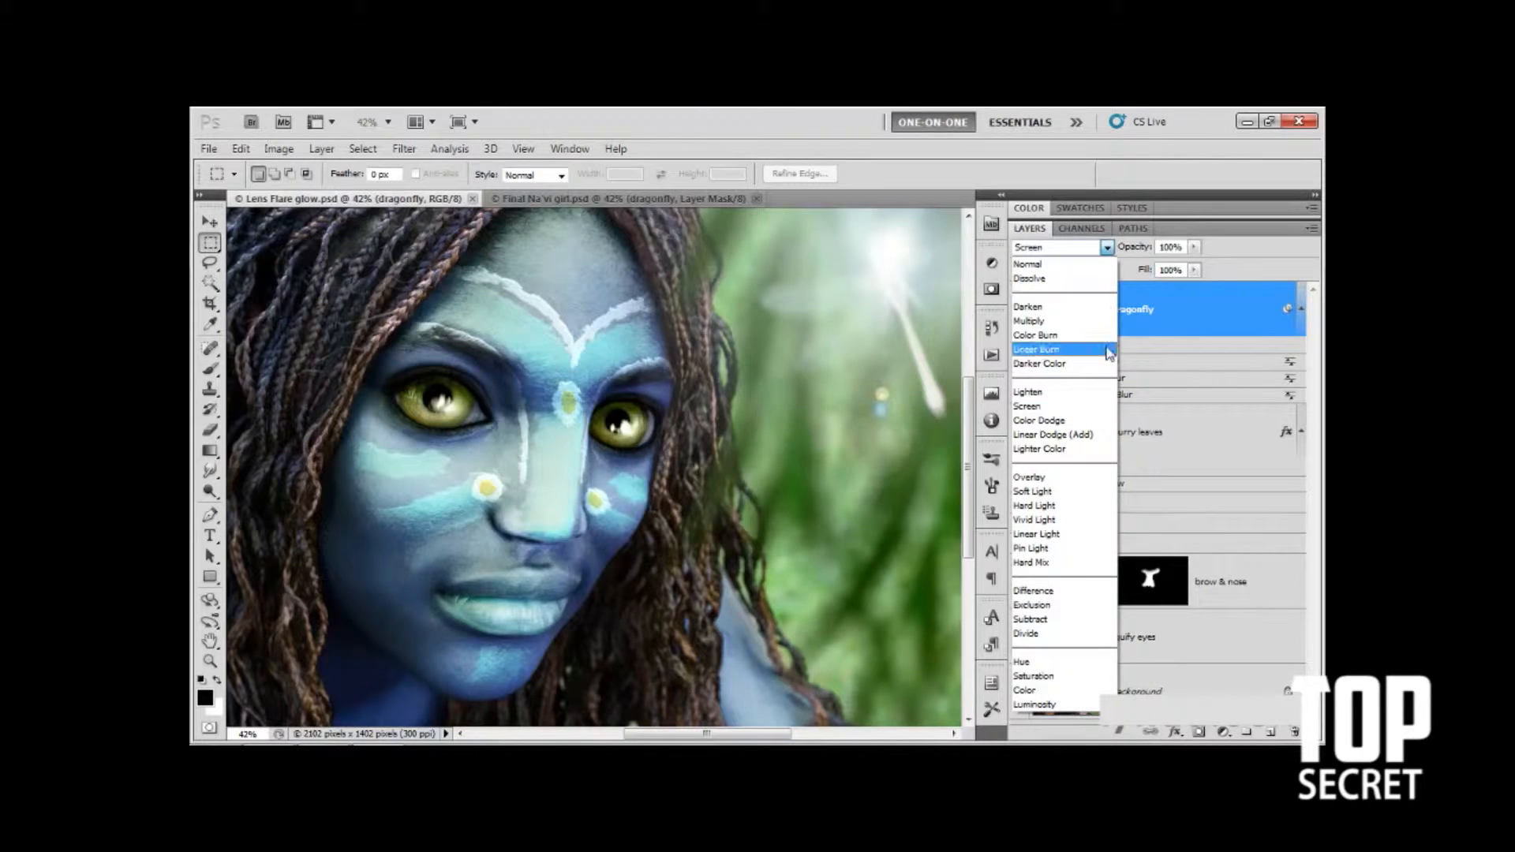
pyautogui.click(1102, 435)
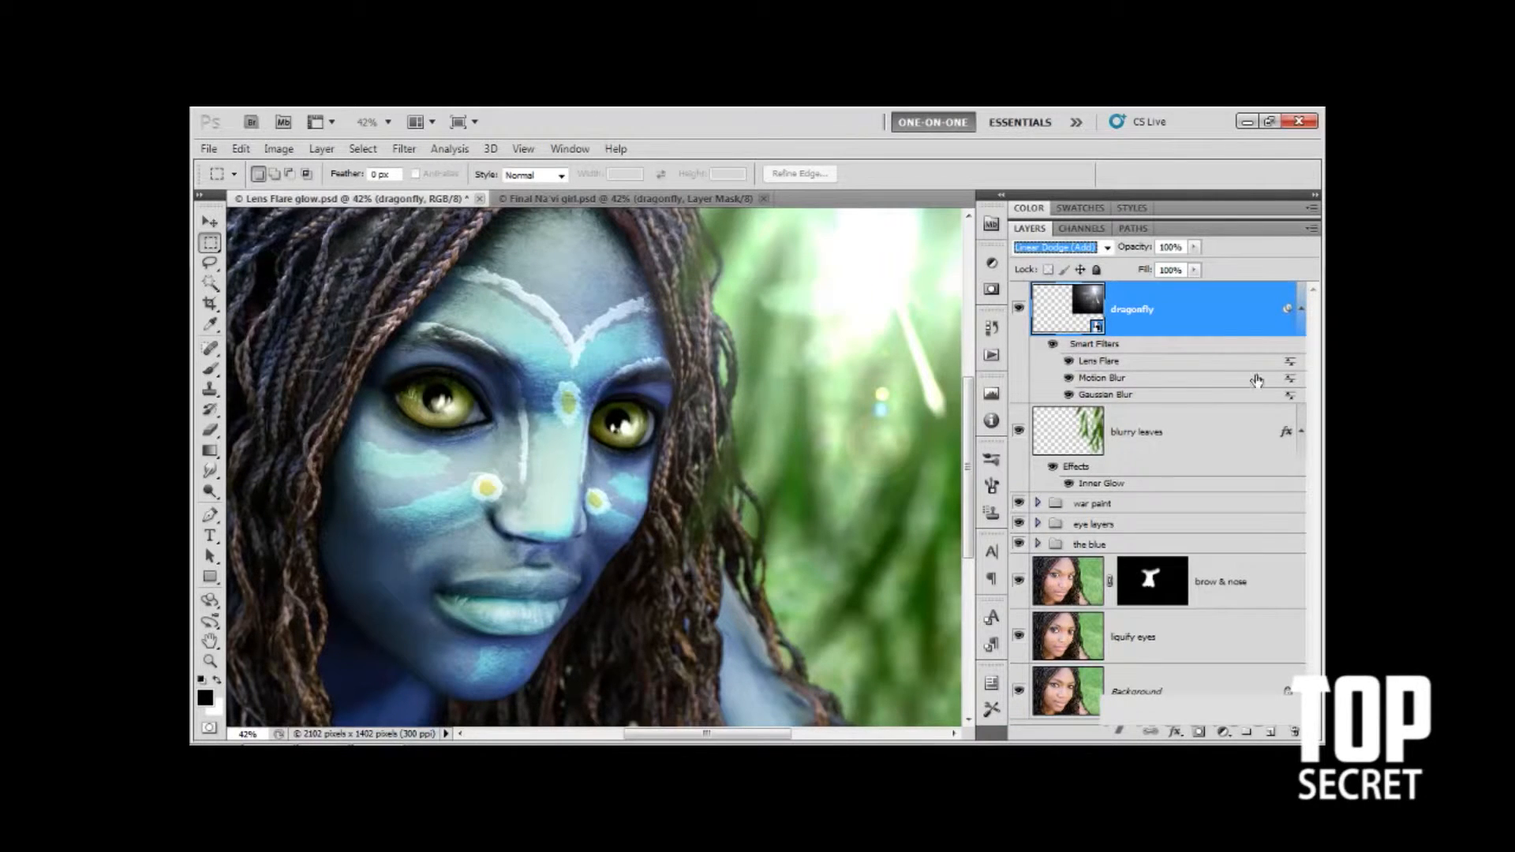
# Step: Try 50% opacity on the dragonfly layer and restore it to 100%
pyautogui.press('Tab')
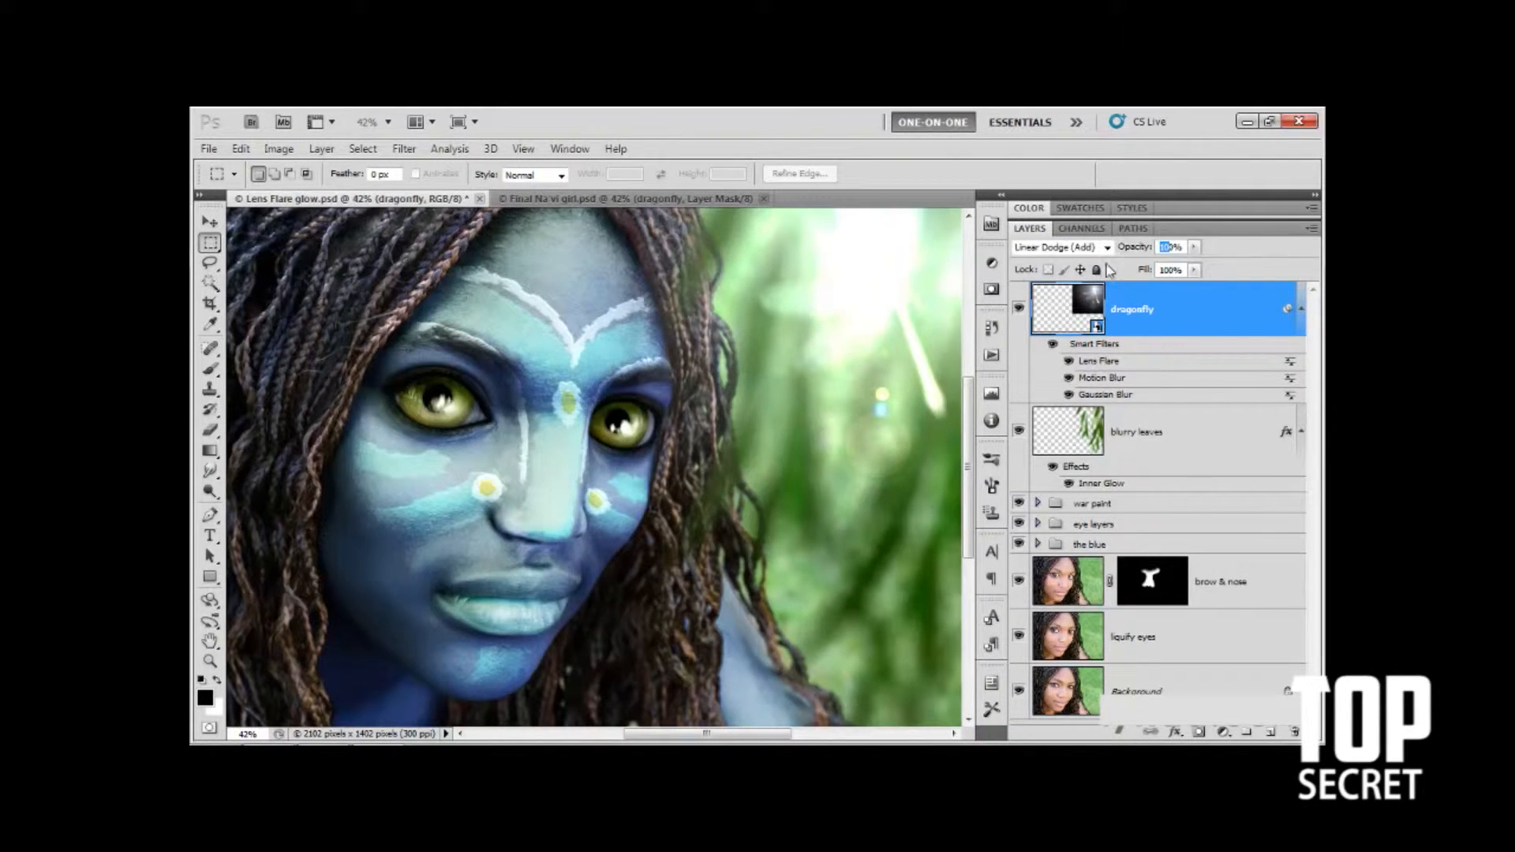
pyautogui.write('50')
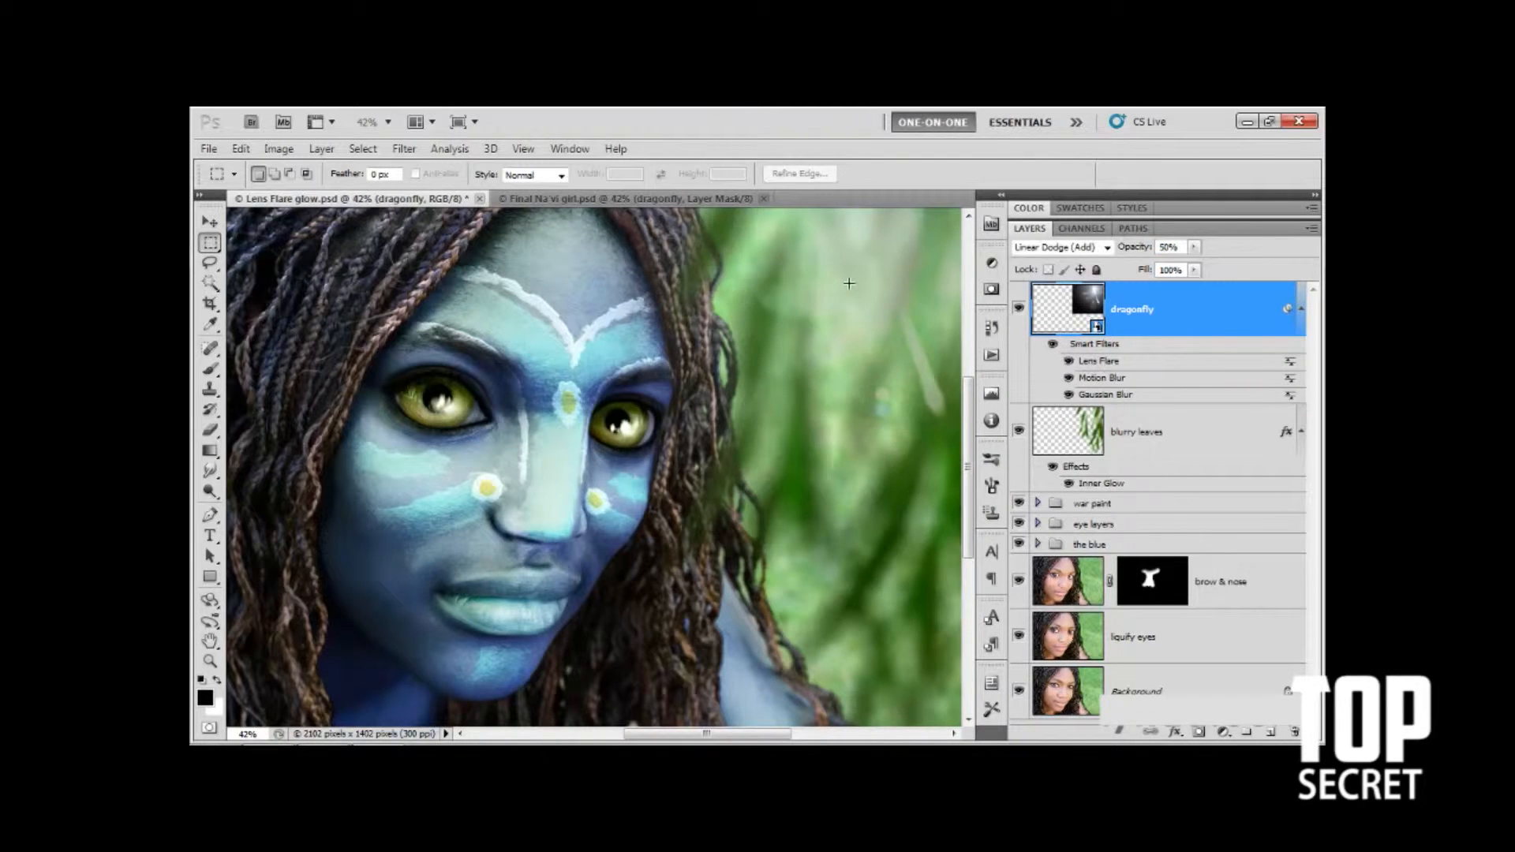
pyautogui.write('100')
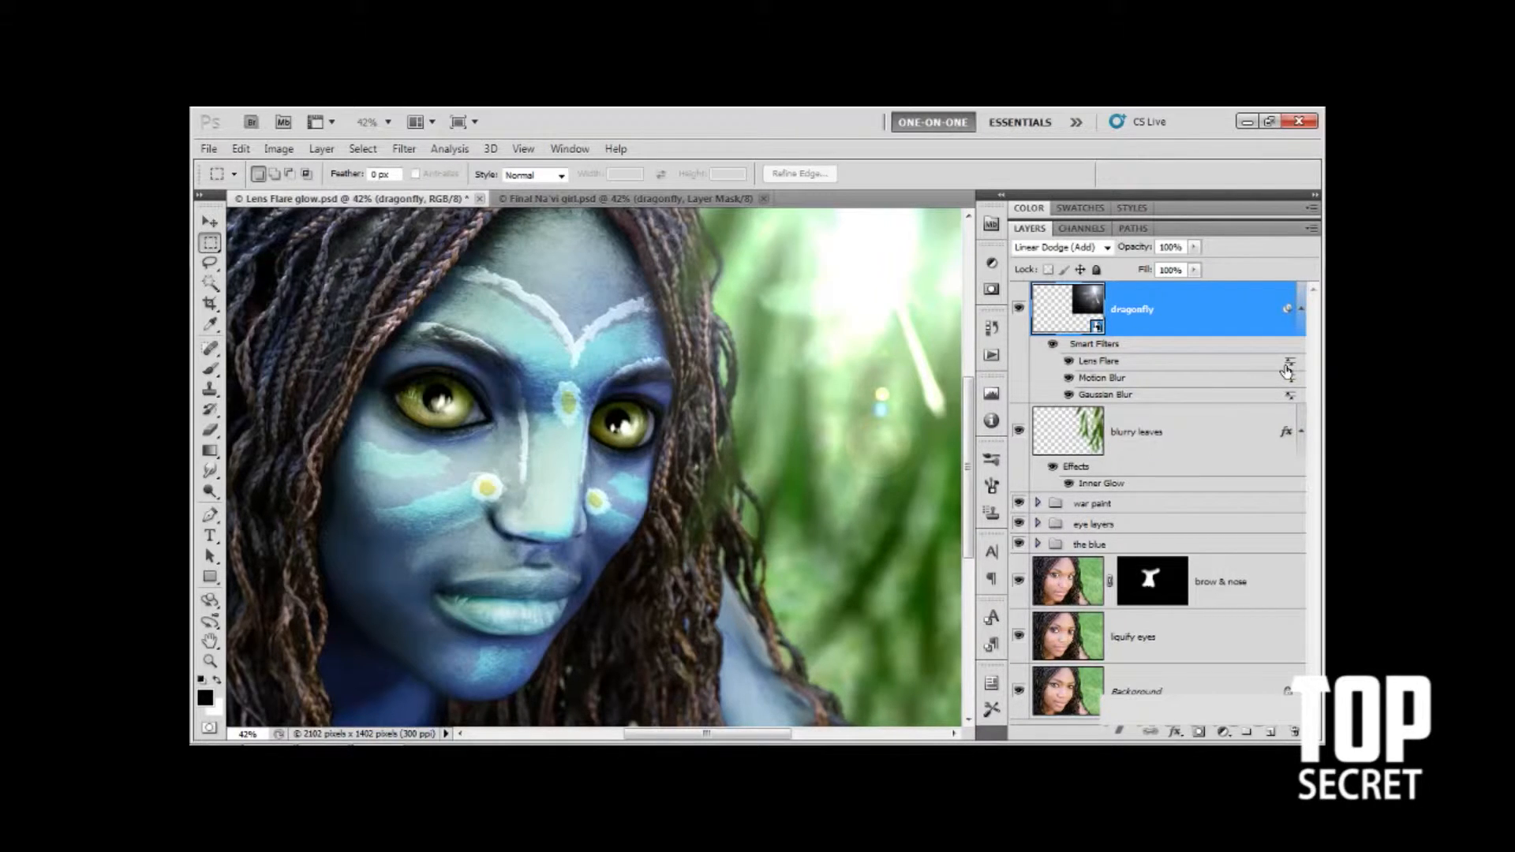
# Step: Set the Lens Flare smart filter's blending opacity to 50% on the dragonfly layer
pyautogui.rightClick(1141, 363)
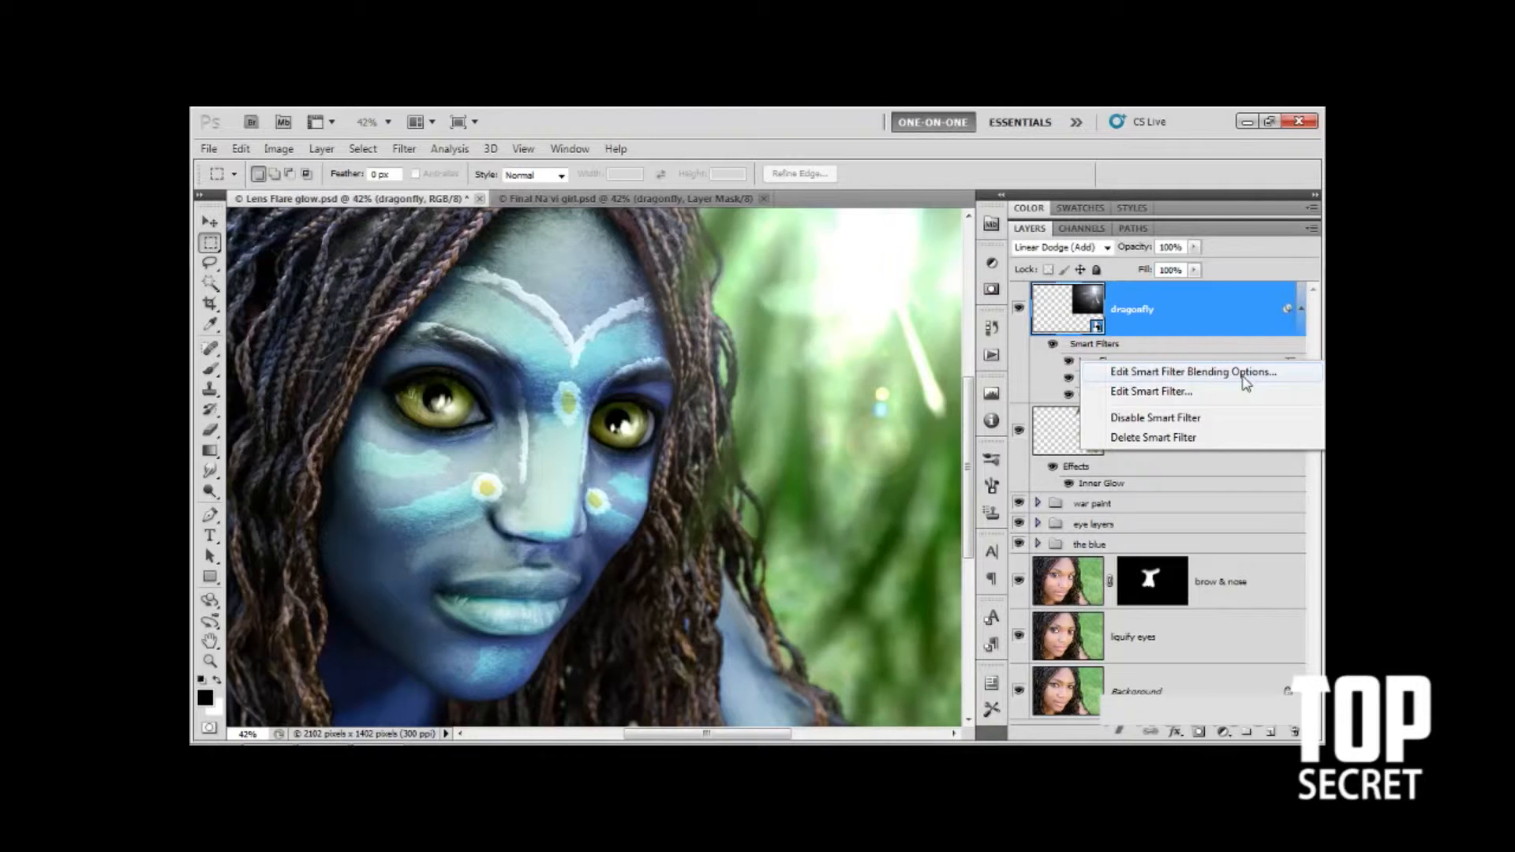
pyautogui.click(1210, 358)
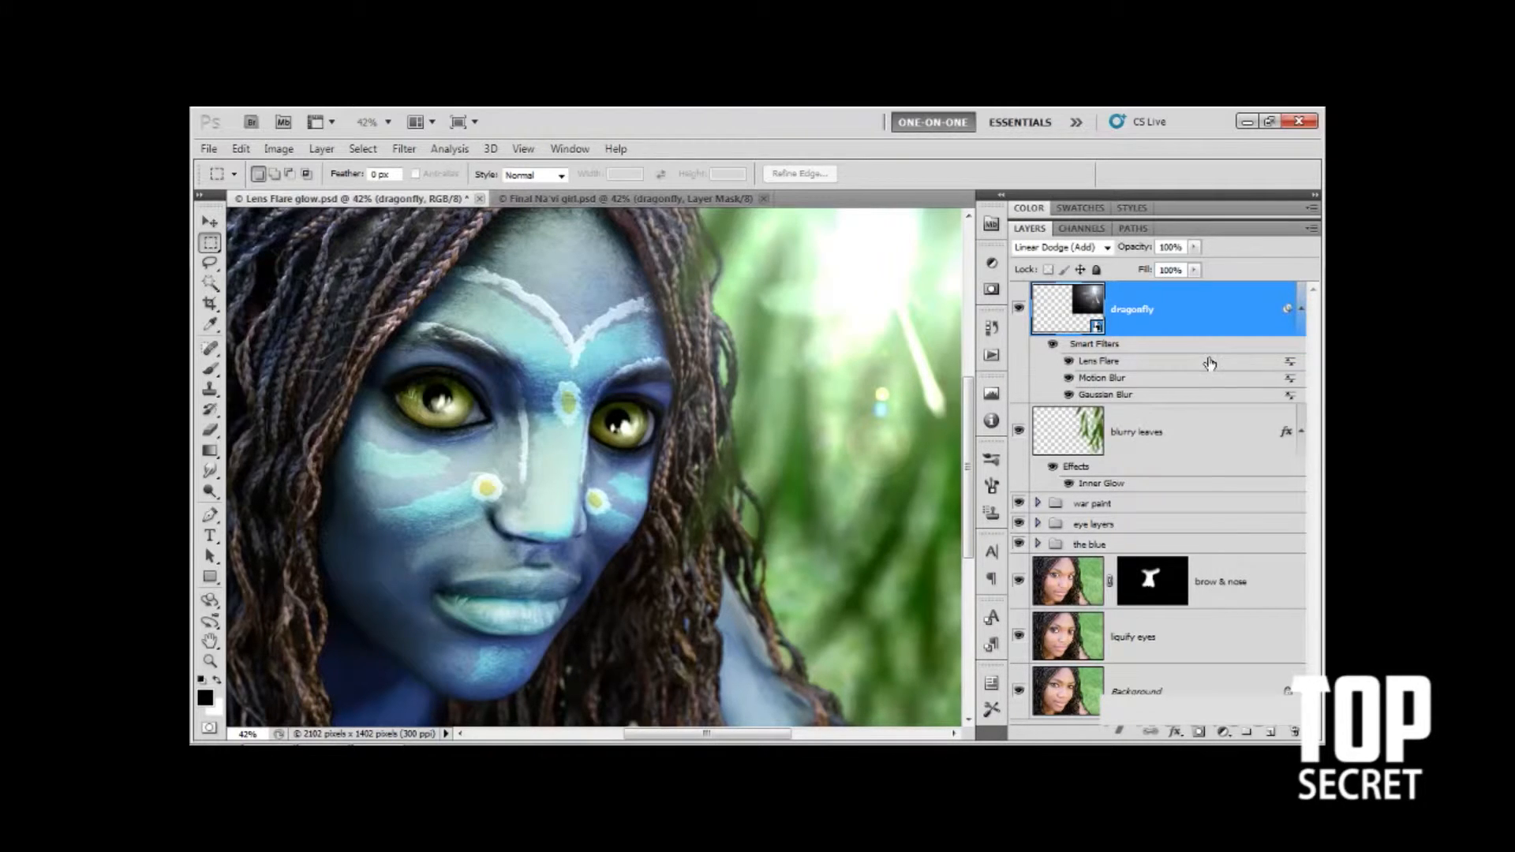
pyautogui.doubleClick(1290, 362)
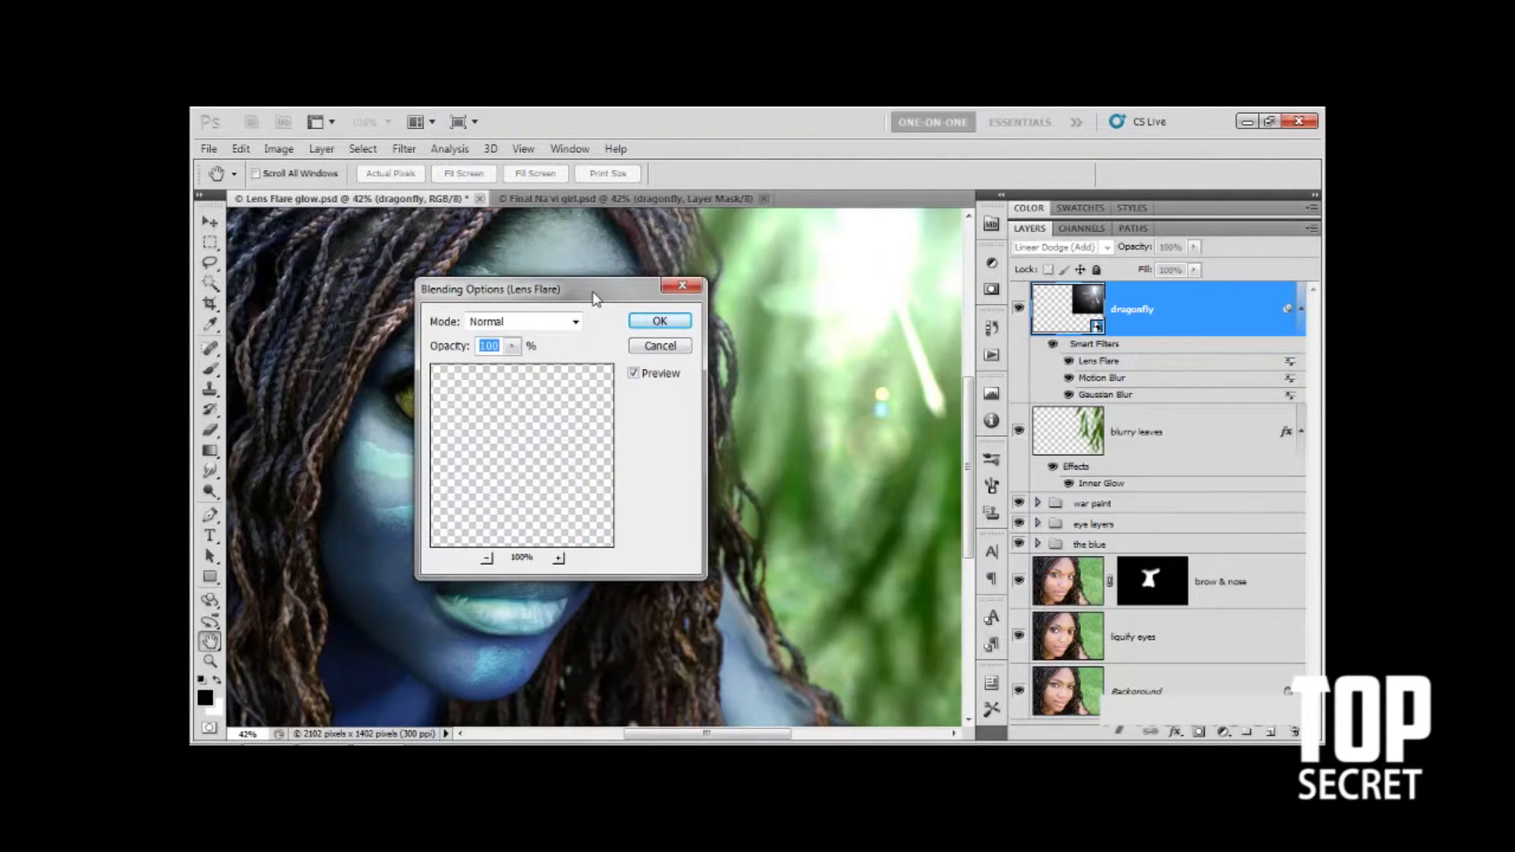
pyautogui.moveTo(595, 298); pyautogui.dragTo(457, 257)
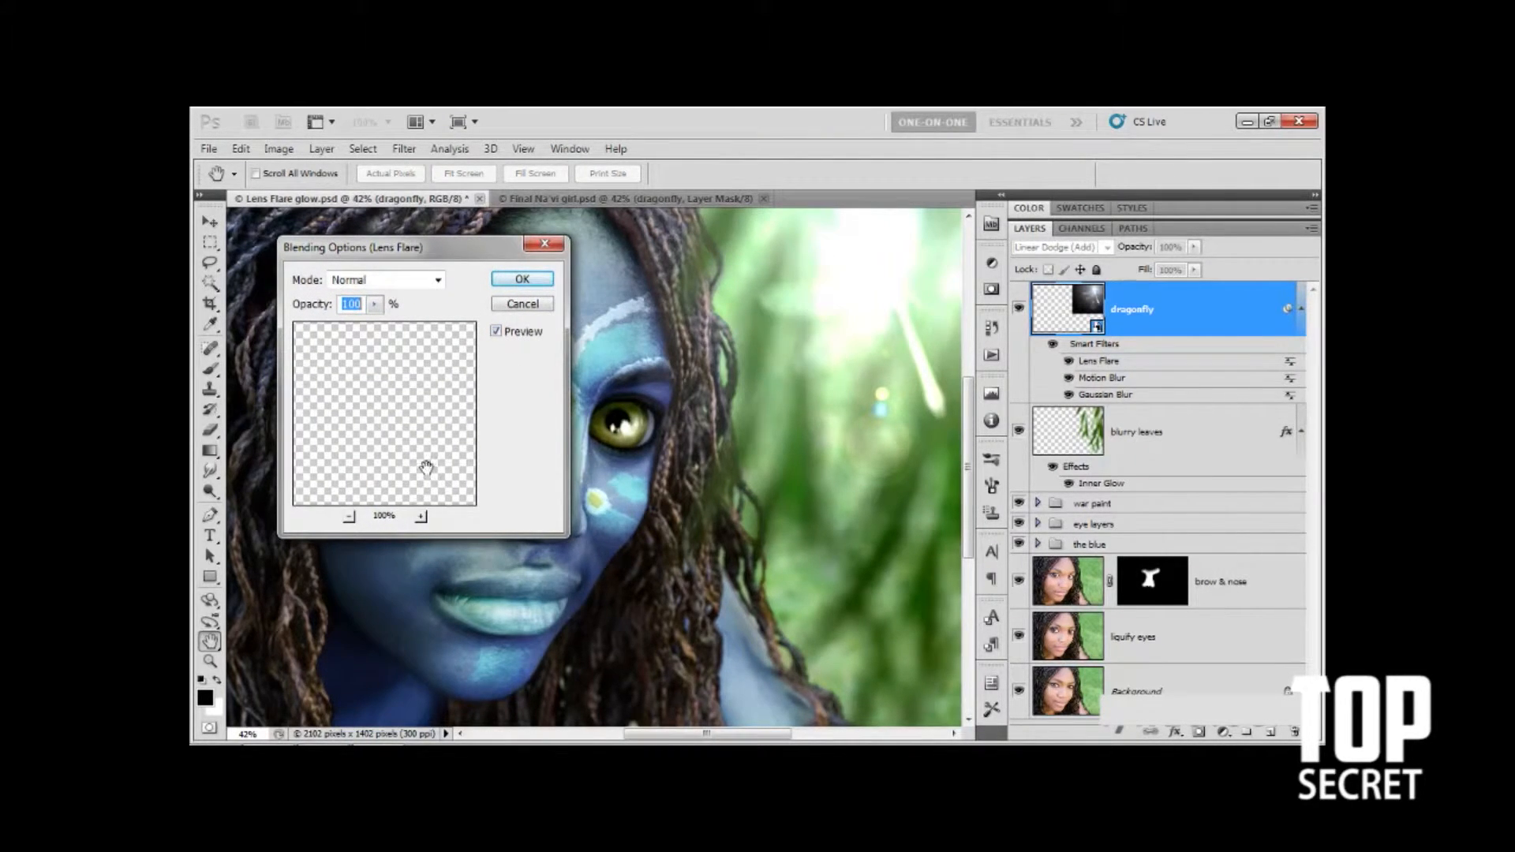
pyautogui.write('50')
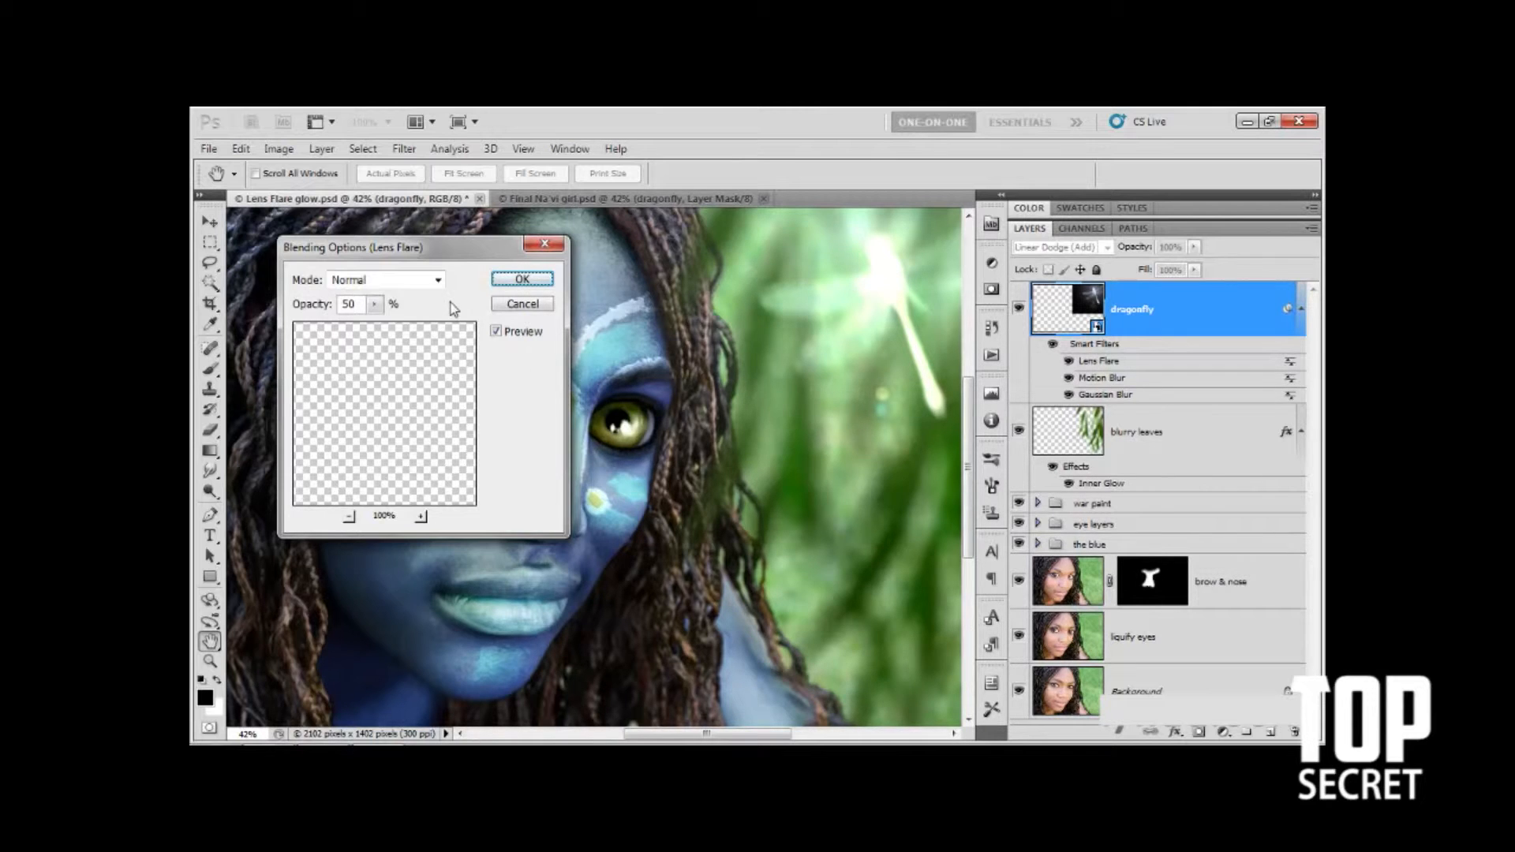
pyautogui.click(521, 279)
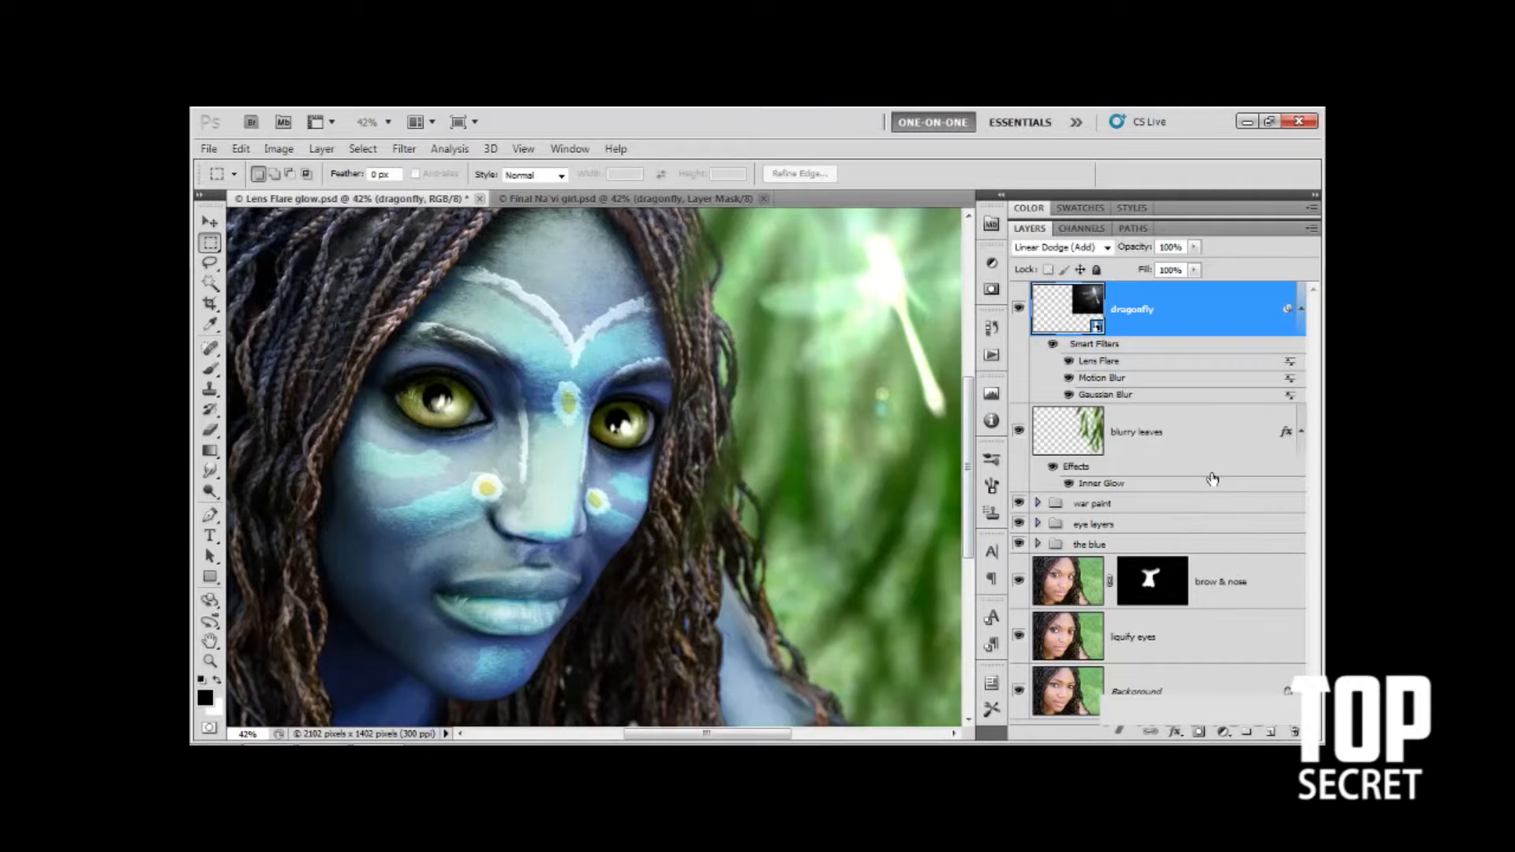
# Step: Add a layer mask to the dragonfly layer and fade out its tail with a black-to-white linear gradient running from the tail end towards the body
pyautogui.click(1196, 733)
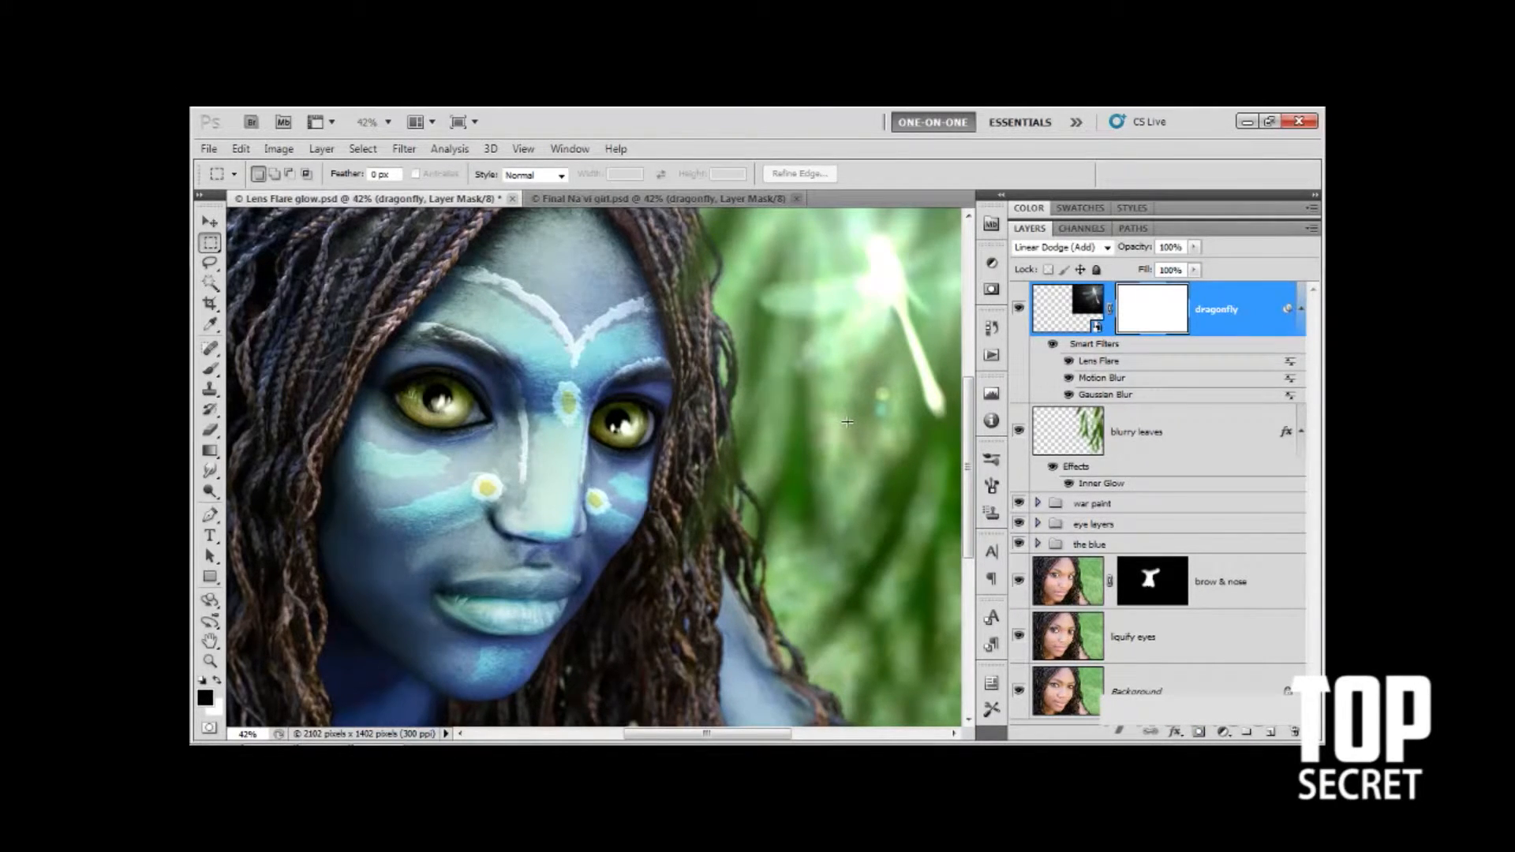
pyautogui.click(219, 456)
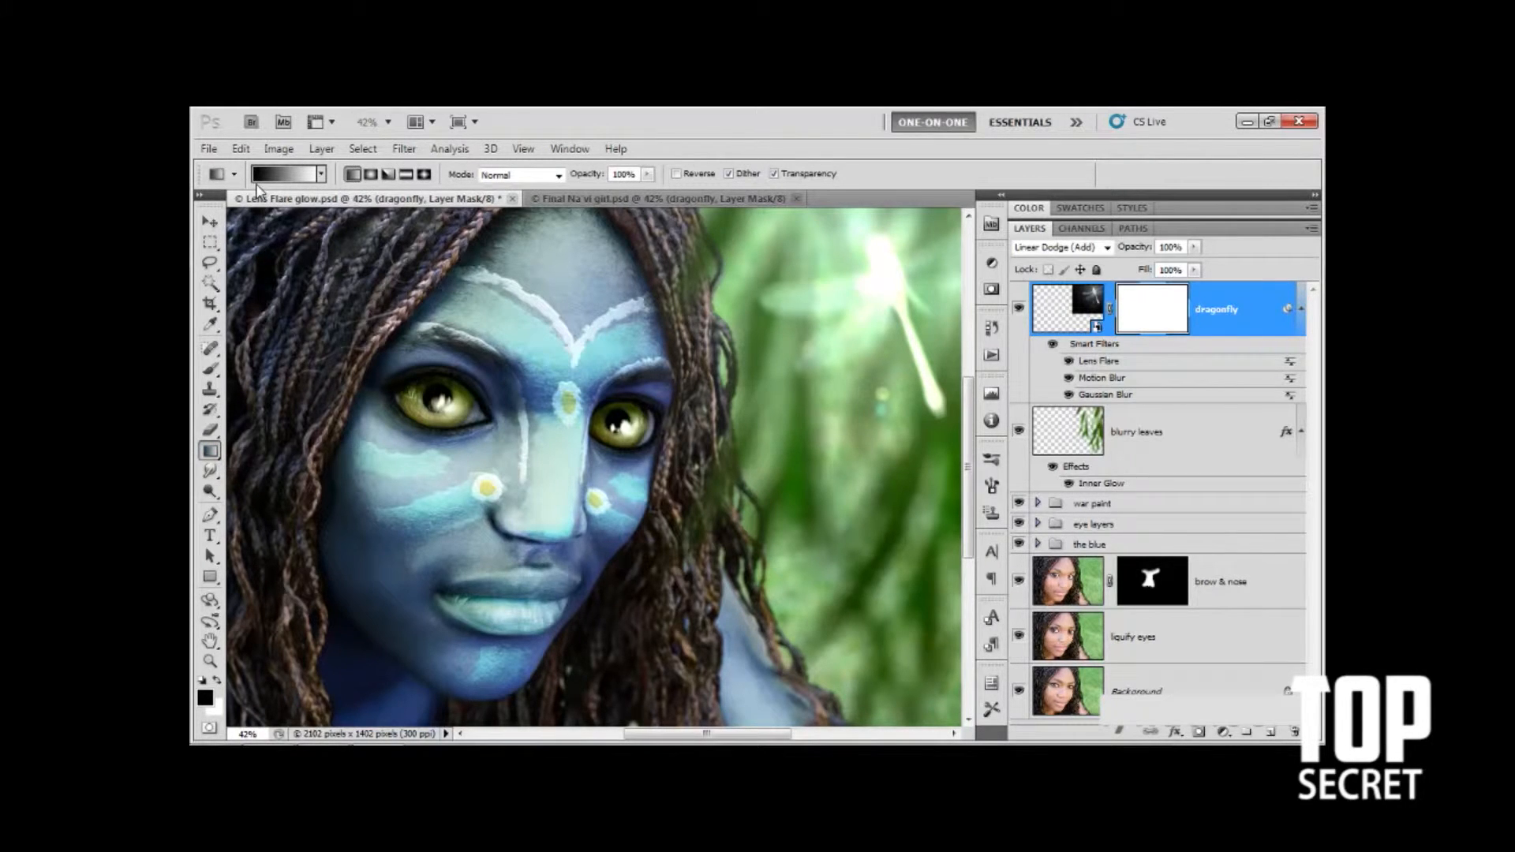
pyautogui.click(321, 179)
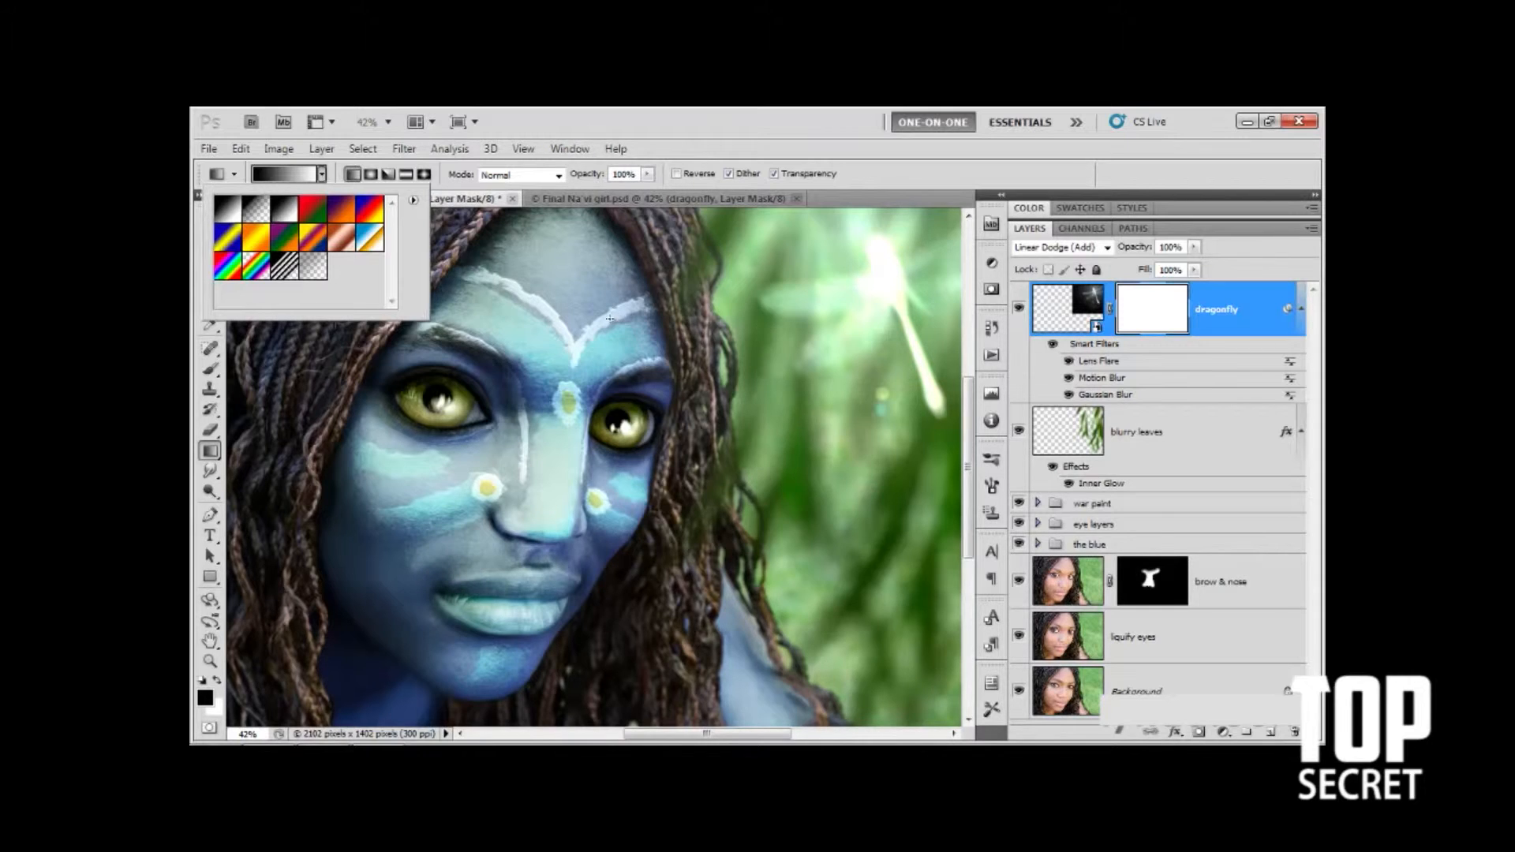
pyautogui.click(321, 174)
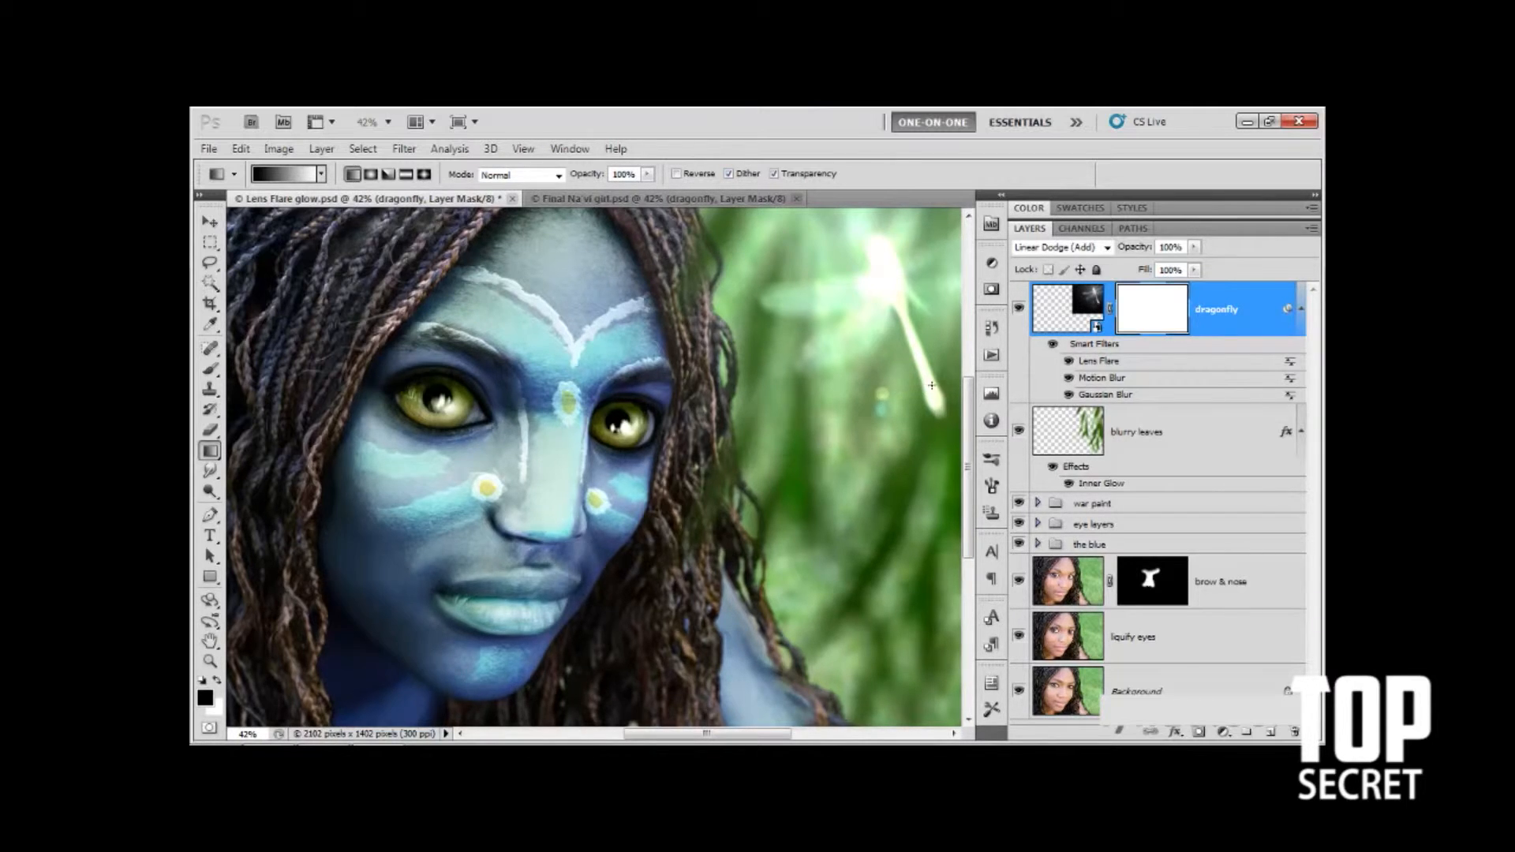
pyautogui.moveTo(927, 383); pyautogui.dragTo(901, 304)
pyautogui.moveTo(901, 304); pyautogui.dragTo(901, 305)
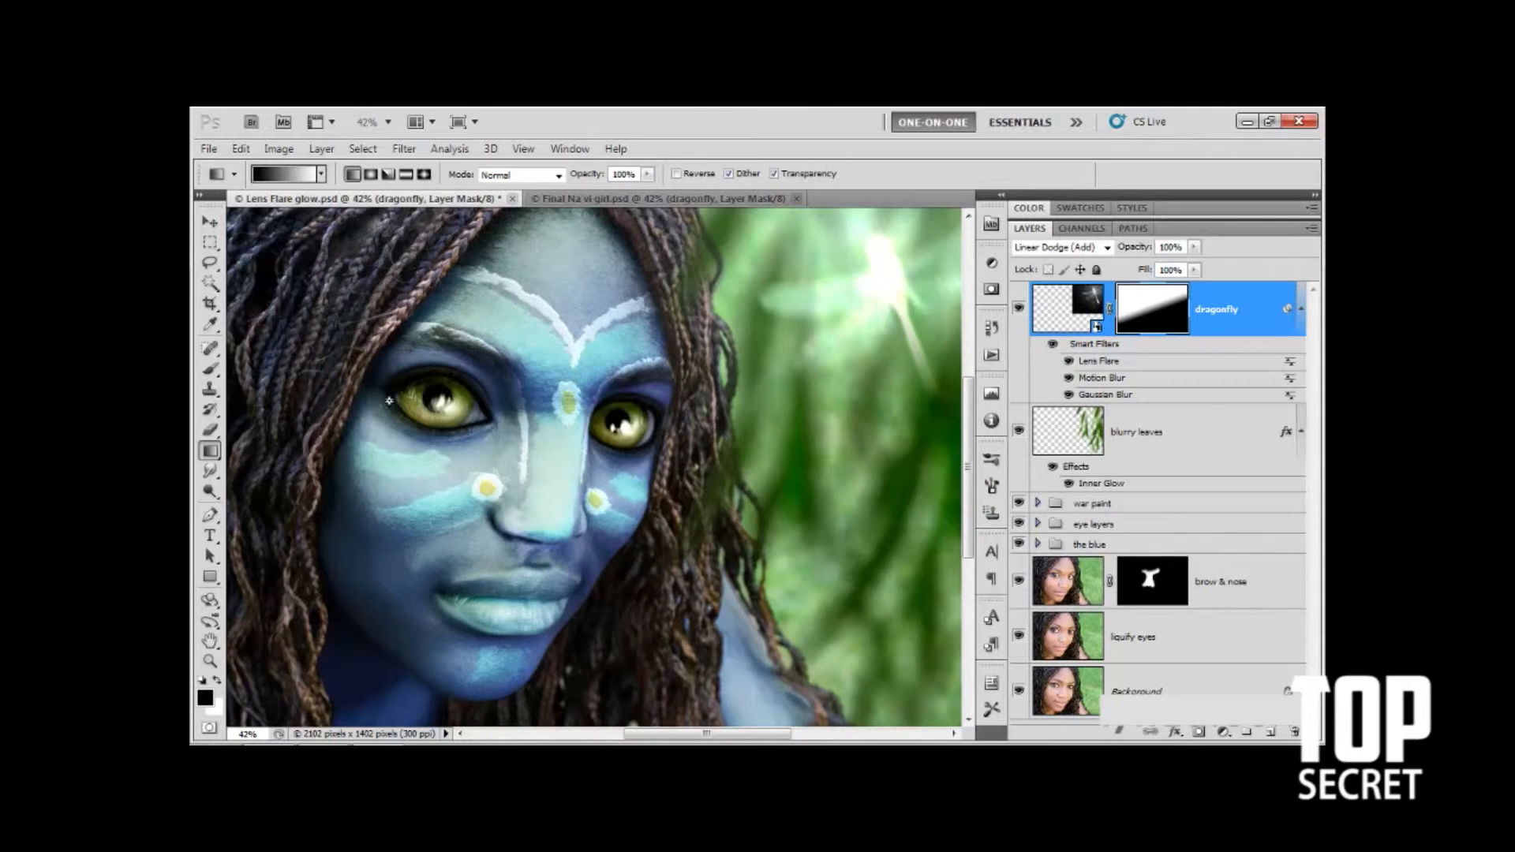
# Step: Paint black on the dragonfly layer mask with a soft brush, starting at 200 px, to hide stray lens flare spots around the tail
pyautogui.click(211, 370)
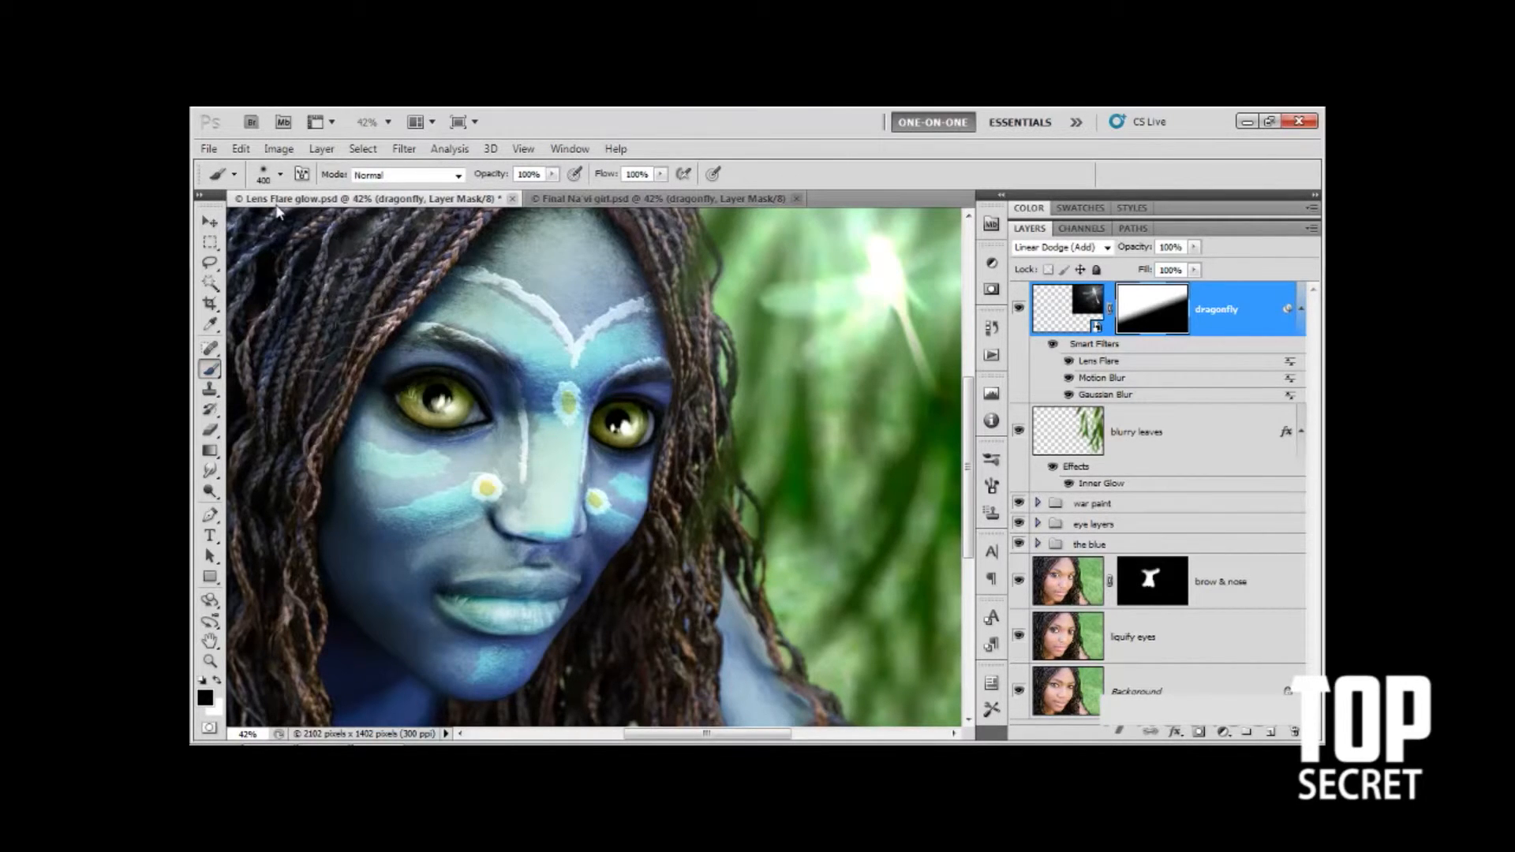
pyautogui.click(281, 176)
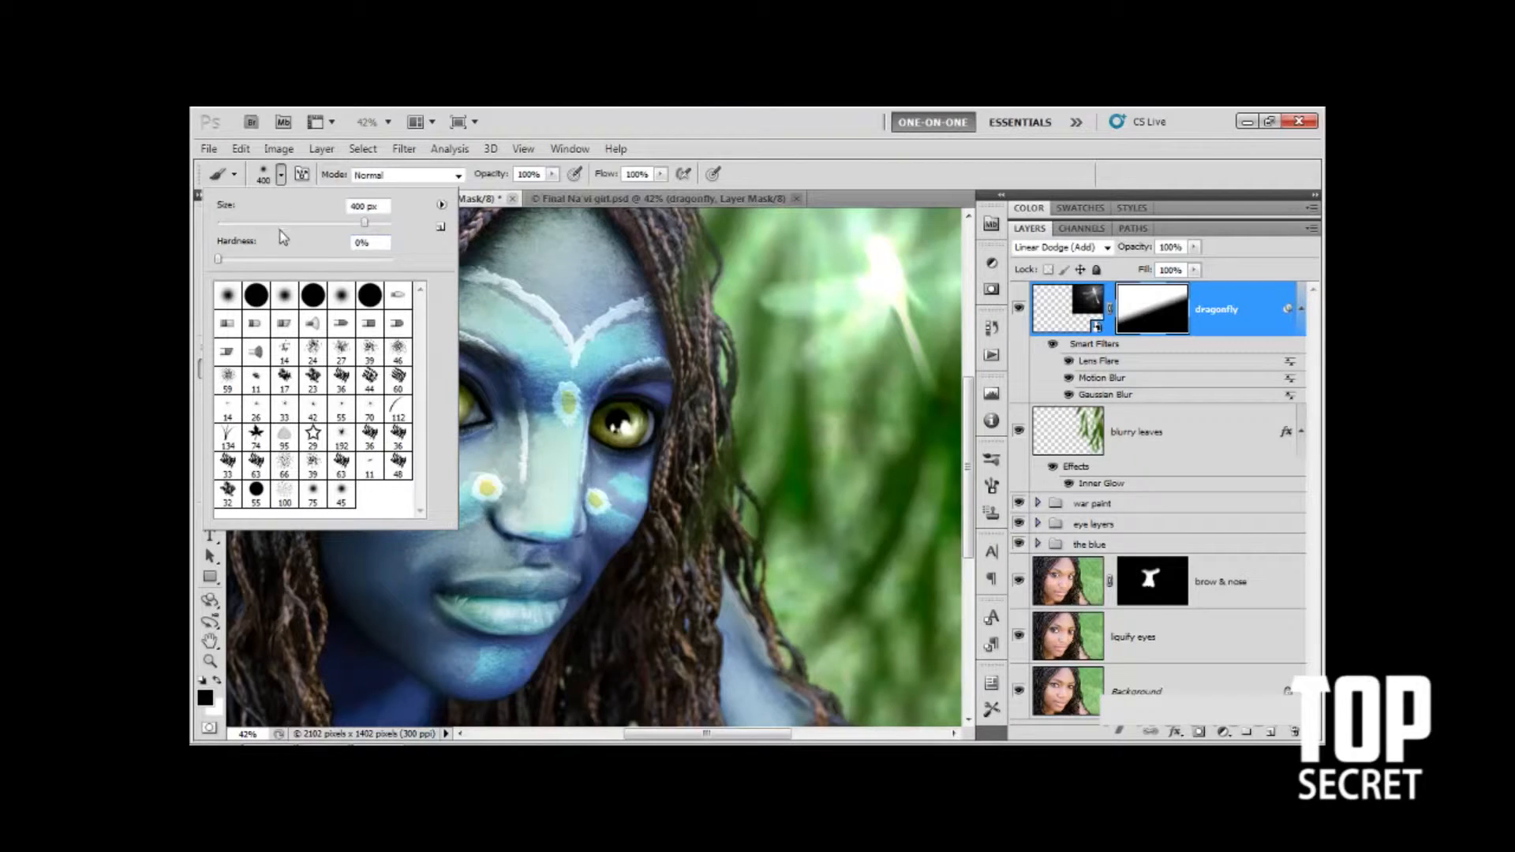
pyautogui.doubleClick(358, 207)
pyautogui.write('200')
pyautogui.press('Return')
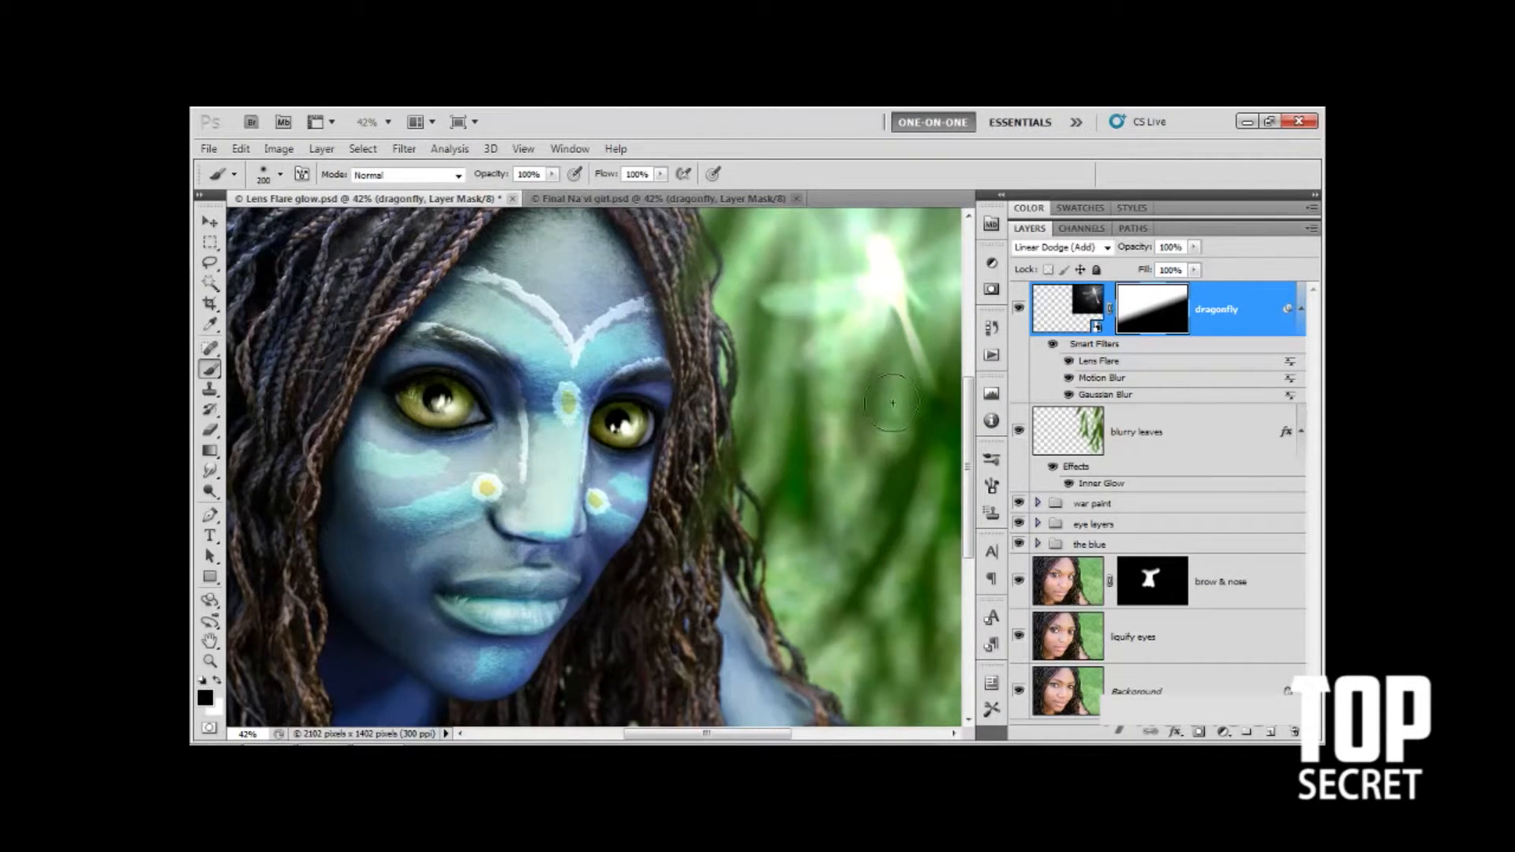
pyautogui.moveTo(833, 429)
pyautogui.mouseDown()
pyautogui.moveTo(886, 399)
pyautogui.moveTo(880, 430)
pyautogui.mouseUp()
pyautogui.moveTo(764, 399)
pyautogui.mouseDown()
pyautogui.moveTo(750, 354)
pyautogui.moveTo(713, 335)
pyautogui.moveTo(732, 224)
pyautogui.moveTo(706, 206)
pyautogui.moveTo(700, 277)
pyautogui.moveTo(717, 328)
pyautogui.moveTo(720, 277)
pyautogui.moveTo(715, 307)
pyautogui.moveTo(757, 213)
pyautogui.moveTo(776, 201)
pyautogui.moveTo(754, 236)
pyautogui.moveTo(805, 217)
pyautogui.mouseUp()
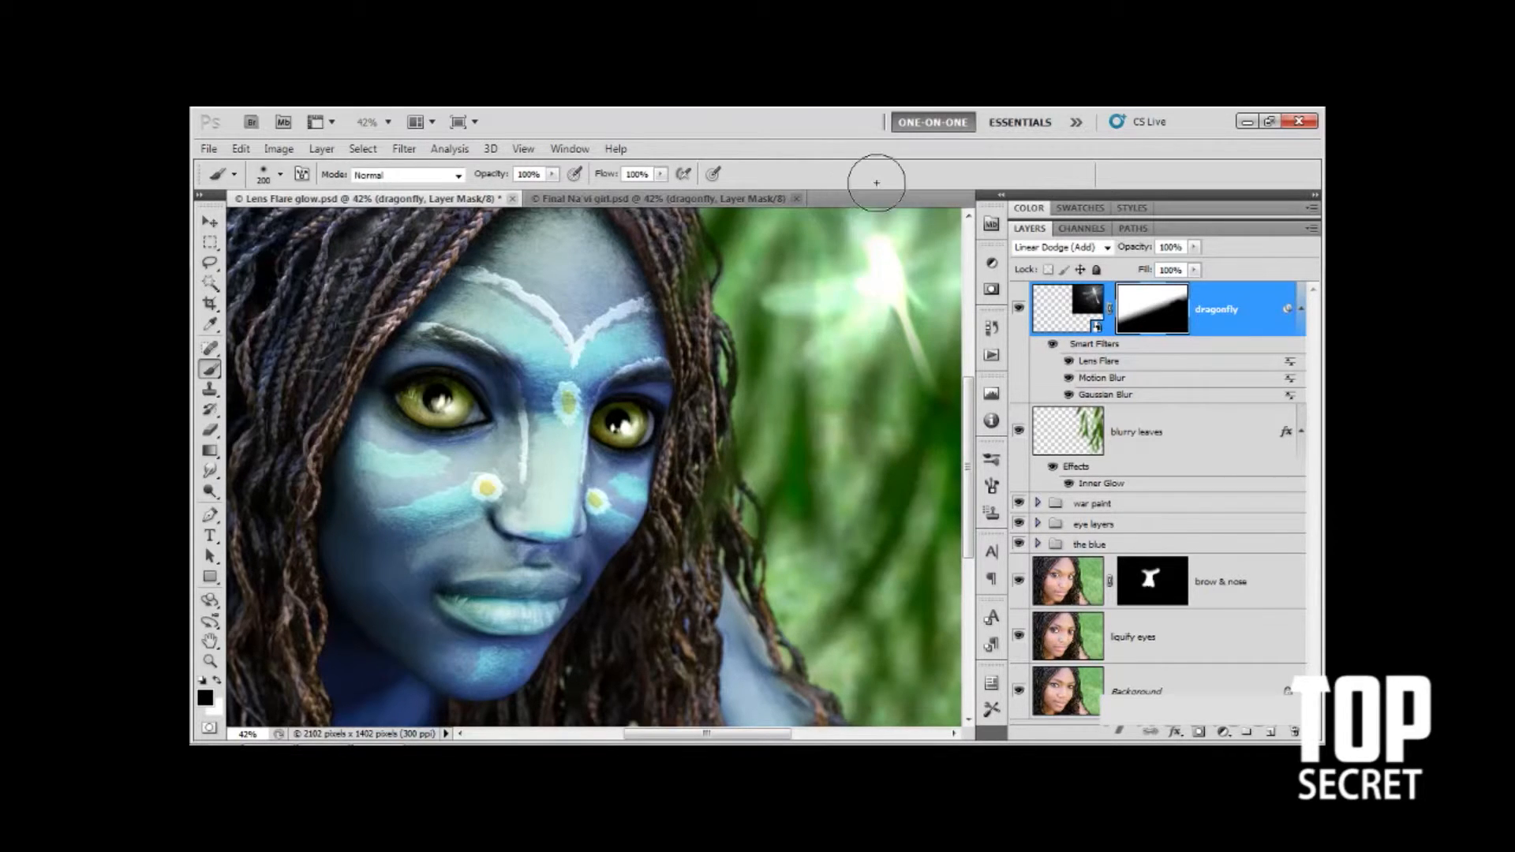
pyautogui.moveTo(972, 197)
pyautogui.mouseDown()
pyautogui.moveTo(959, 269)
pyautogui.moveTo(970, 351)
pyautogui.mouseUp()
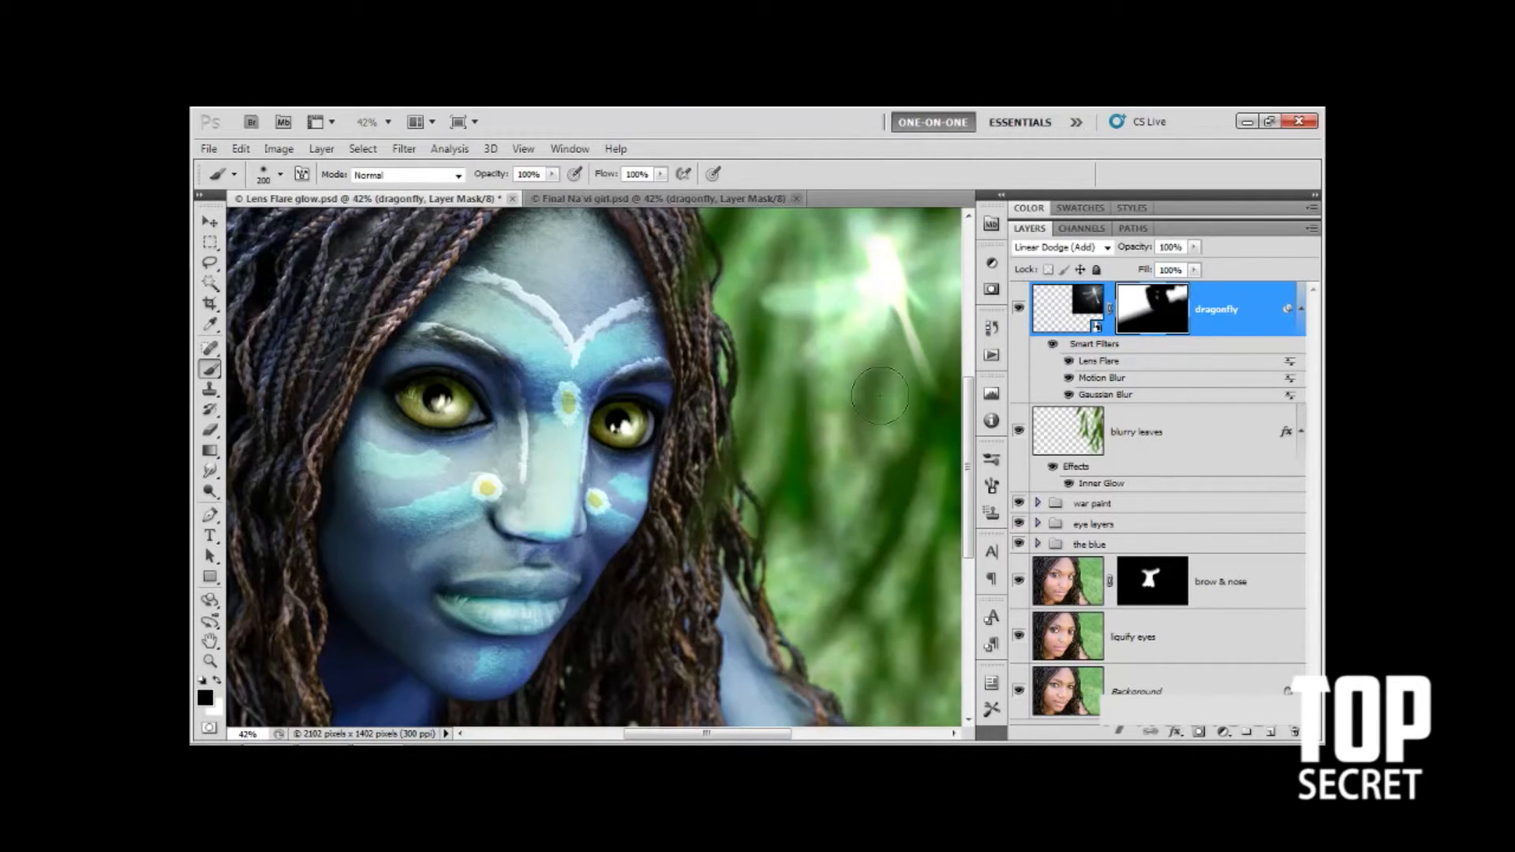
pyautogui.moveTo(873, 419); pyautogui.dragTo(775, 464)
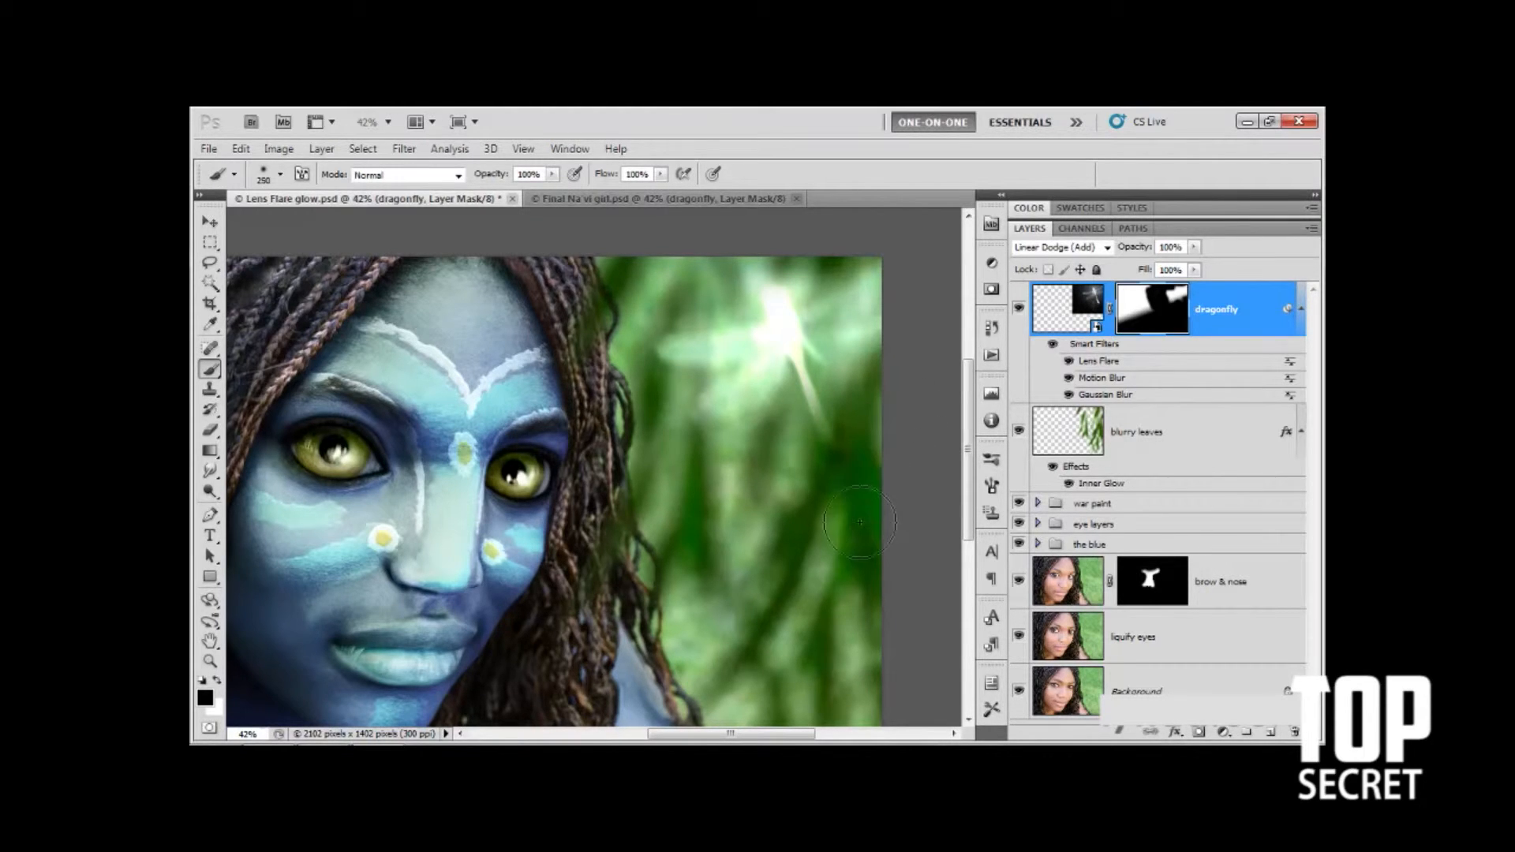
pyautogui.press(']')
pyautogui.press(']')
pyautogui.press(']')
pyautogui.press(']')
pyautogui.press(']')
# Step: View the finished composition at 62% zoom in full screen mode, with both the face and the glowing dragonfly in view
pyautogui.click(209, 243)
pyautogui.click(248, 734)
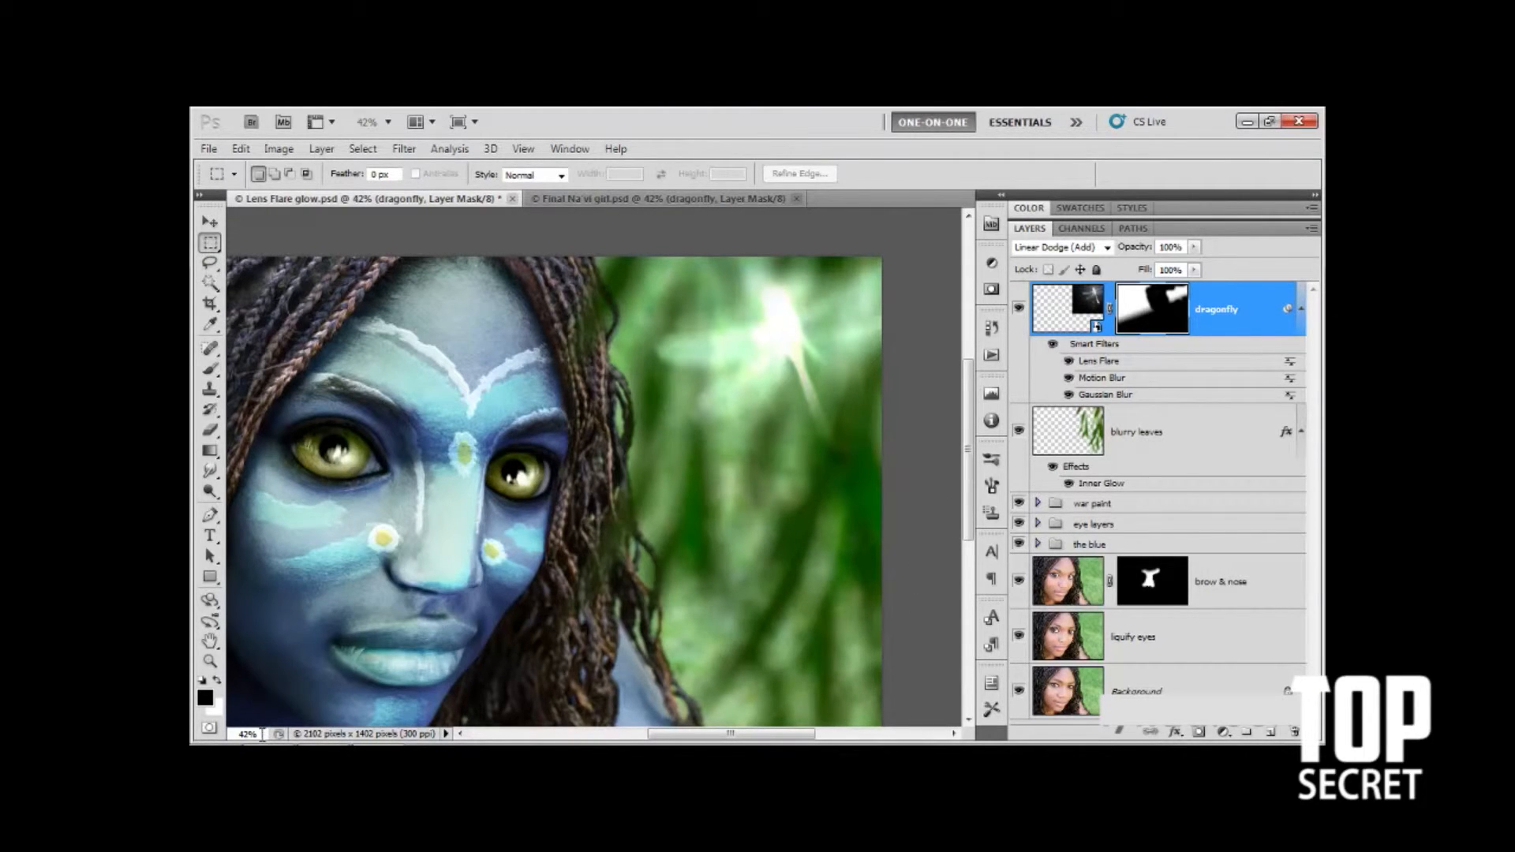
pyautogui.write('62')
pyautogui.press('Return')
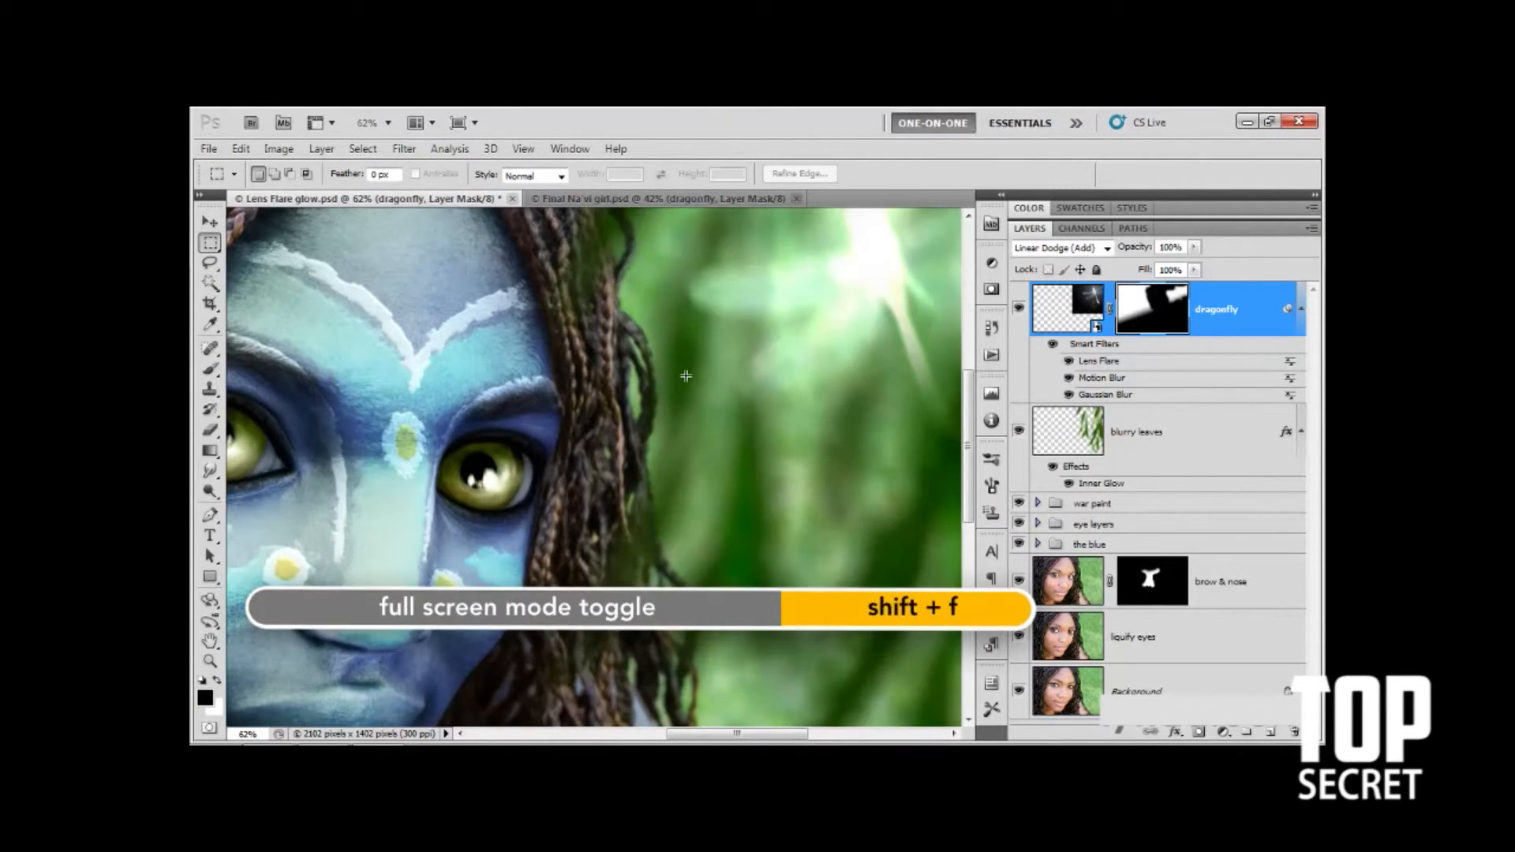
pyautogui.hotkey('shift', 'f')
pyautogui.moveTo(321, 428); pyautogui.dragTo(666, 448)
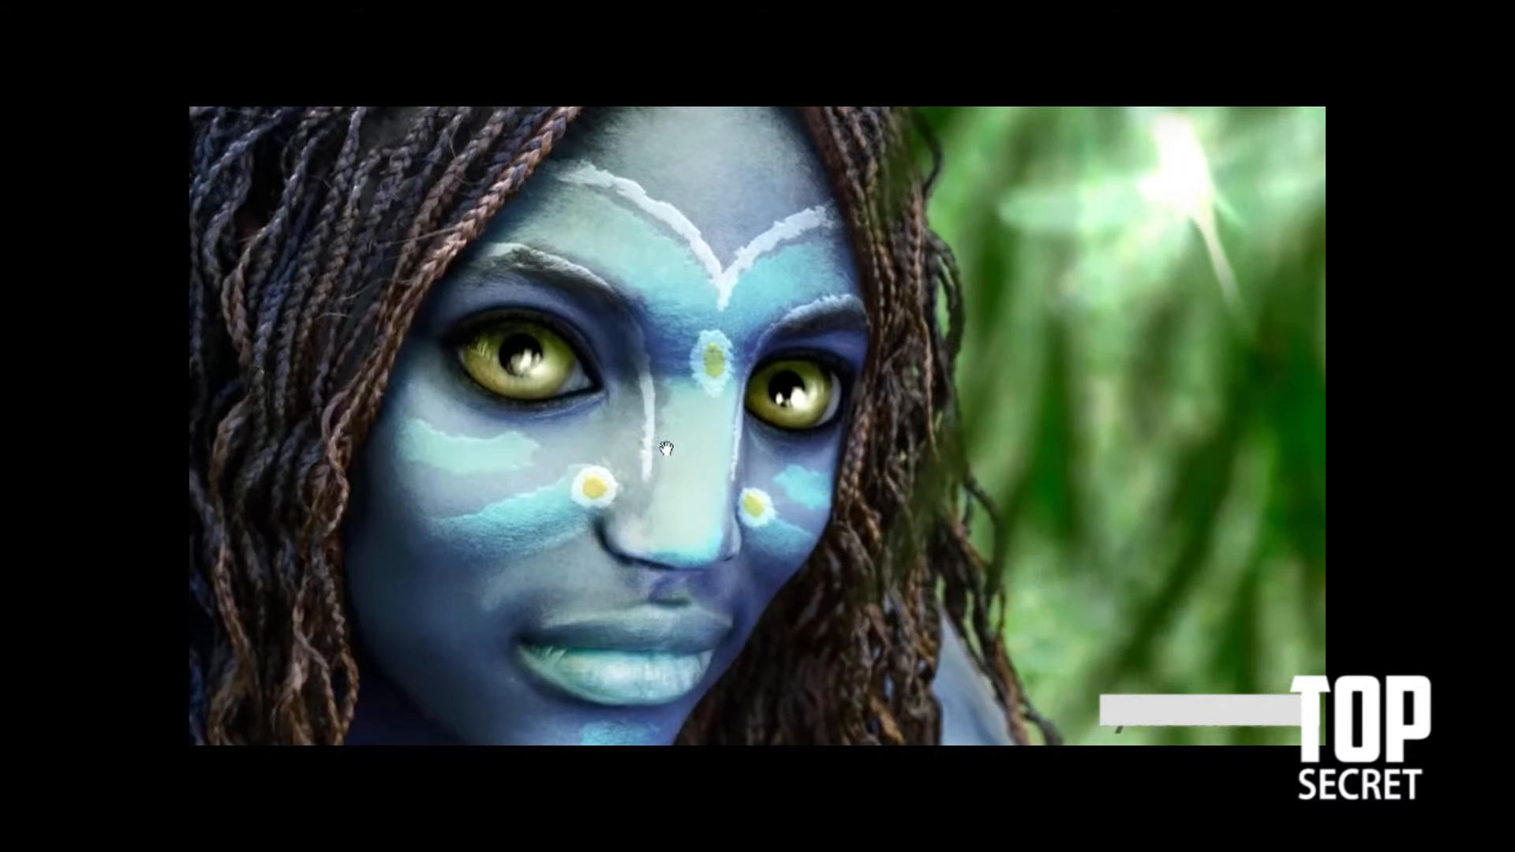